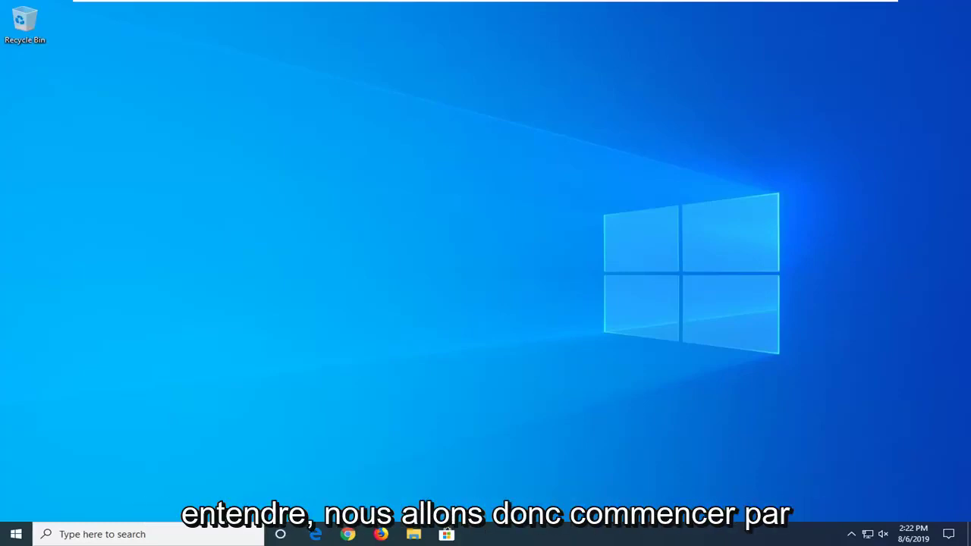
Step: Open the Local Group Policy Editor by searching for "group policy", and enlarge its window and the policy tree
left_click(16, 534)
type("g")
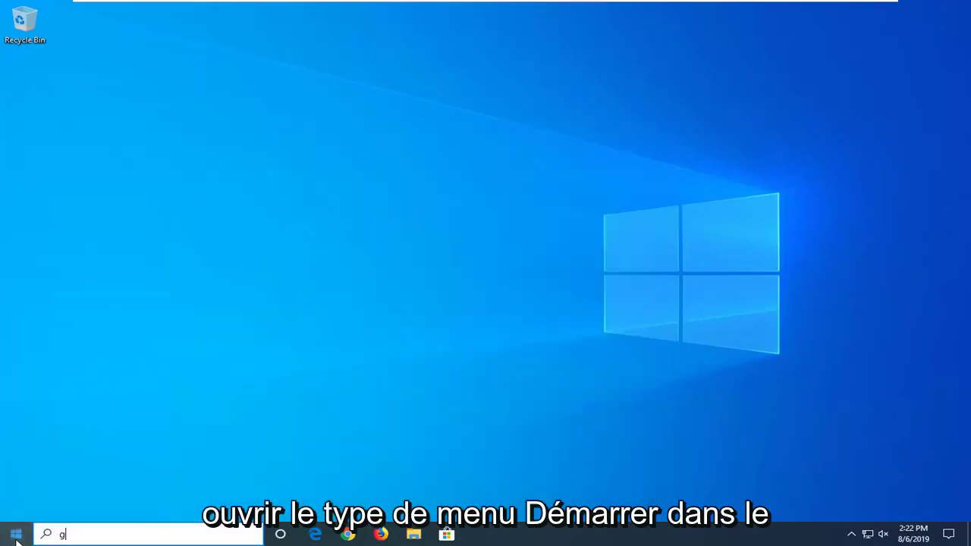
type("roup policy")
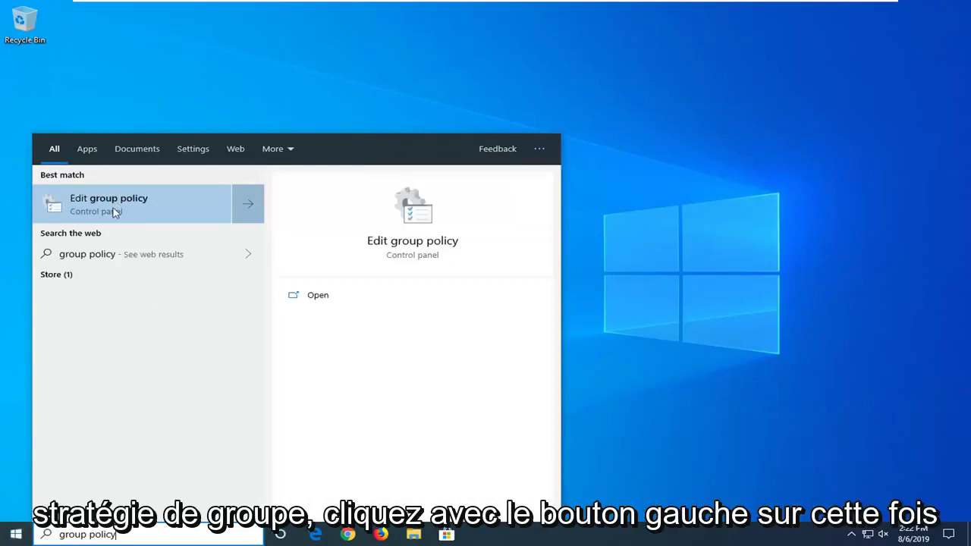
left_click(113, 209)
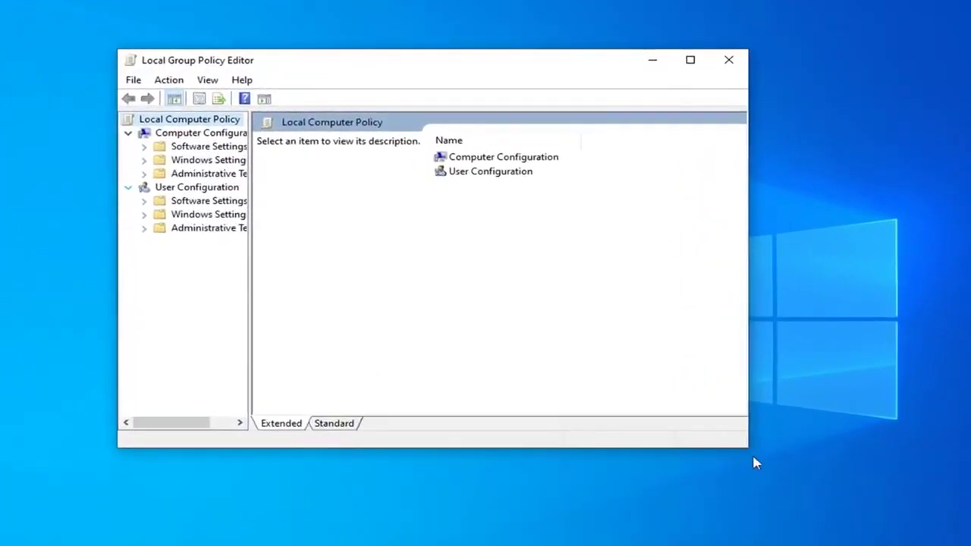
left_click_drag(748, 451, 869, 506)
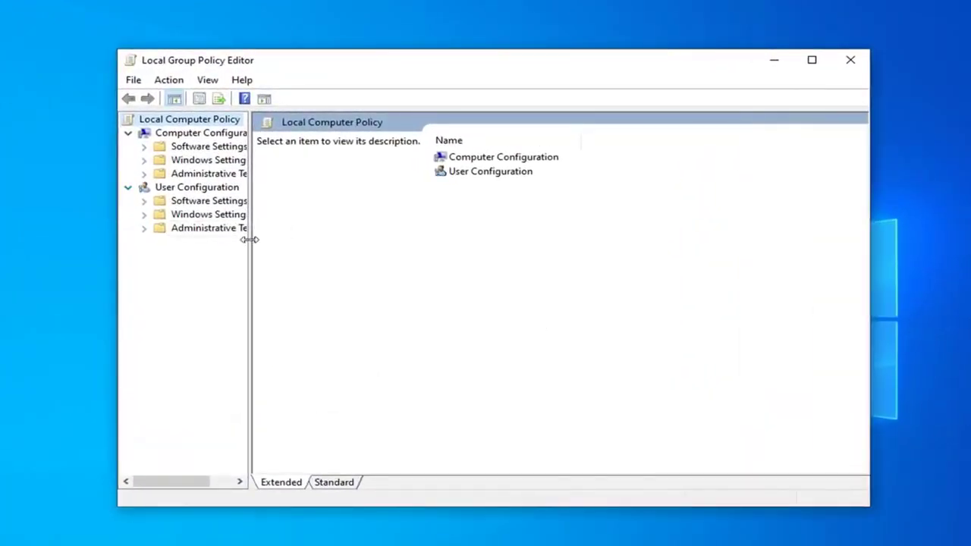
left_click_drag(250, 238, 325, 243)
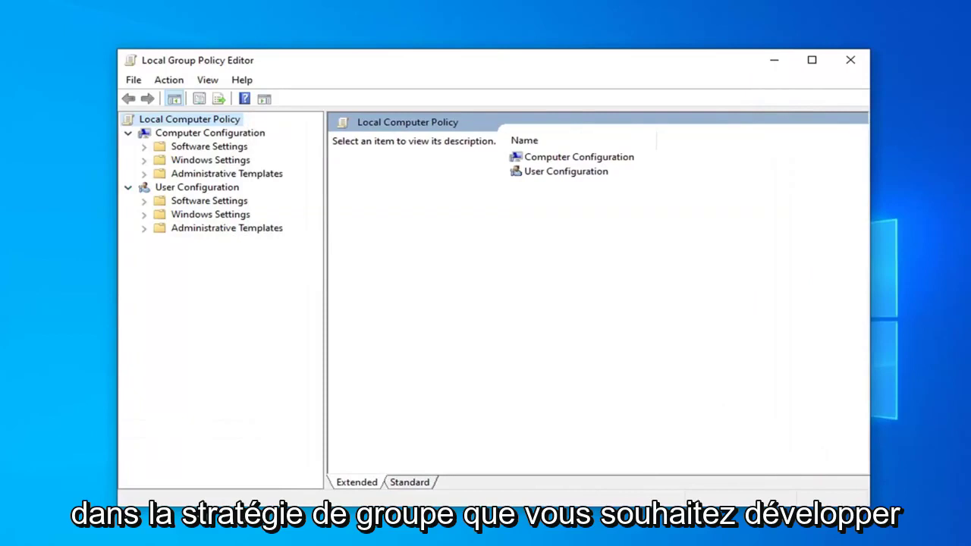
Step: Show the Store policies under Computer Configuration > Administrative Templates > Windows Components
left_click(201, 135)
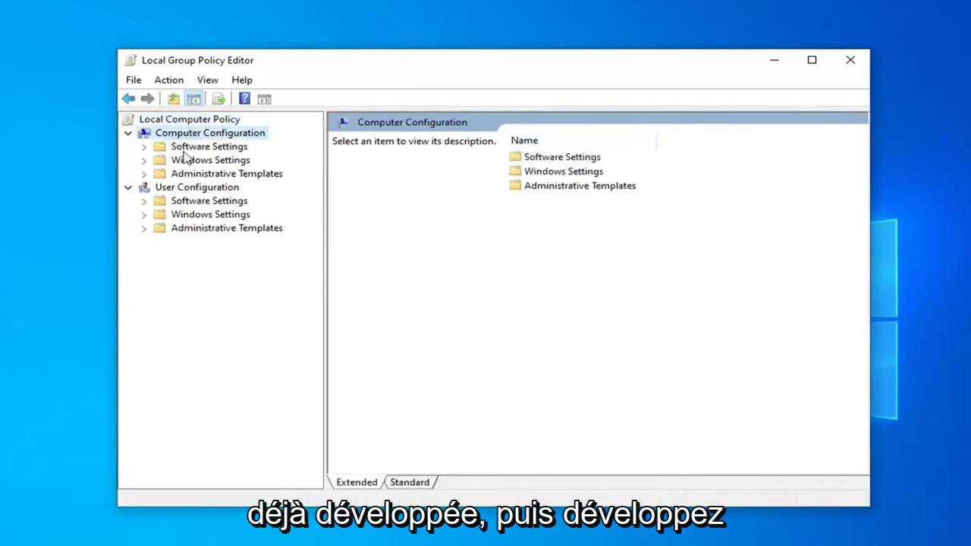
left_click(186, 175)
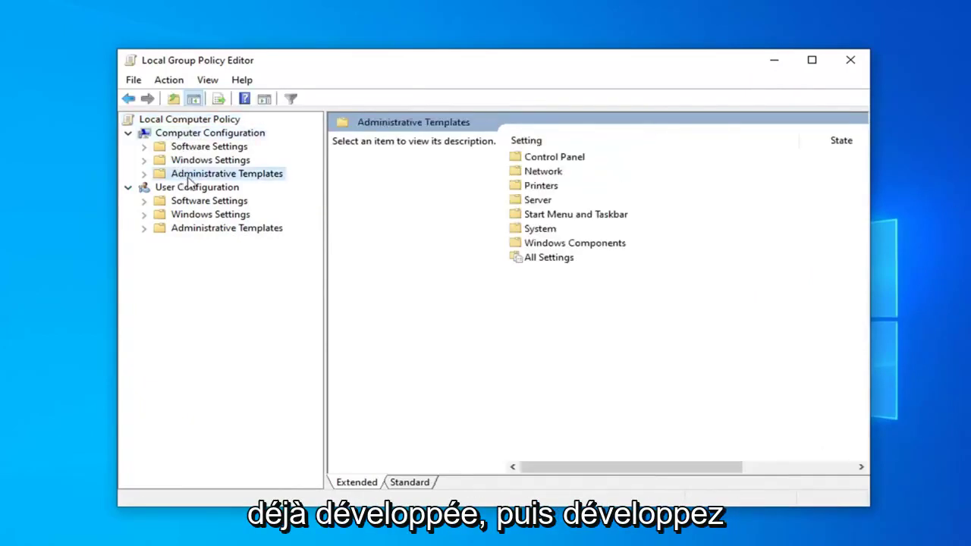
left_click(144, 174)
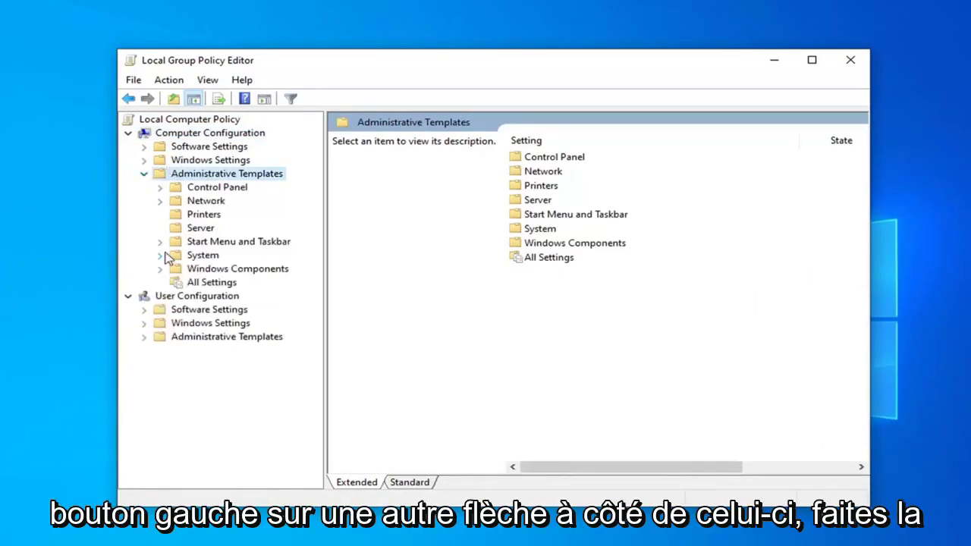
left_click(216, 270)
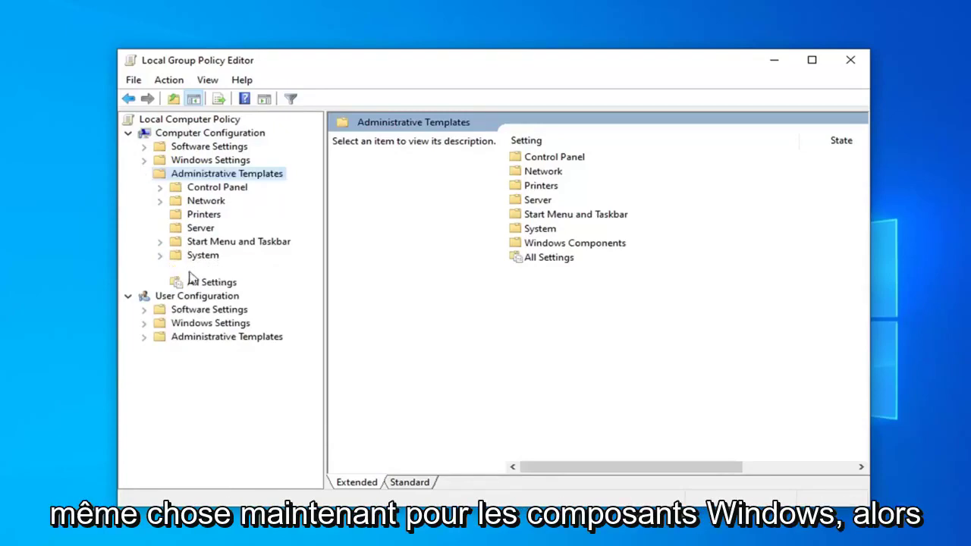
left_click(163, 271)
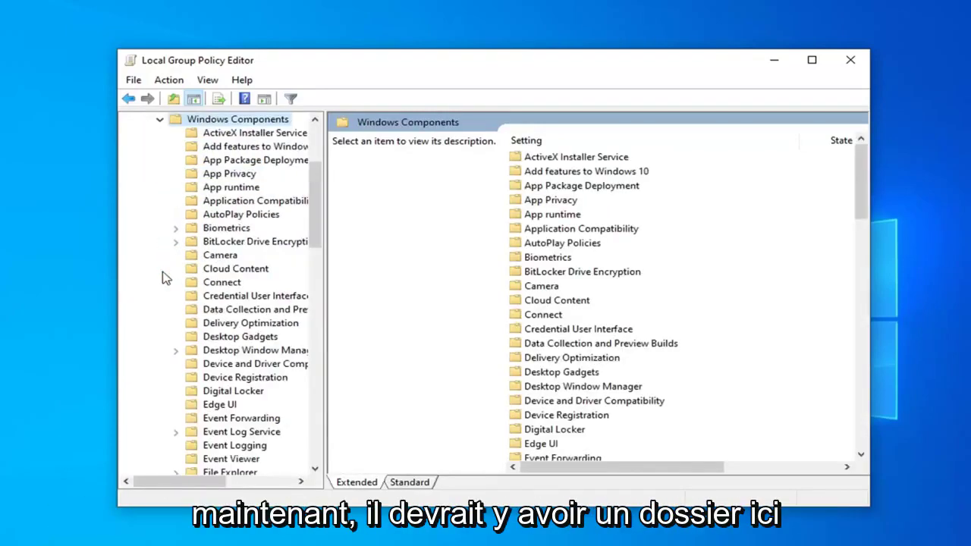
scroll(216, 273, "down", 5)
scroll(216, 275, "down", 8)
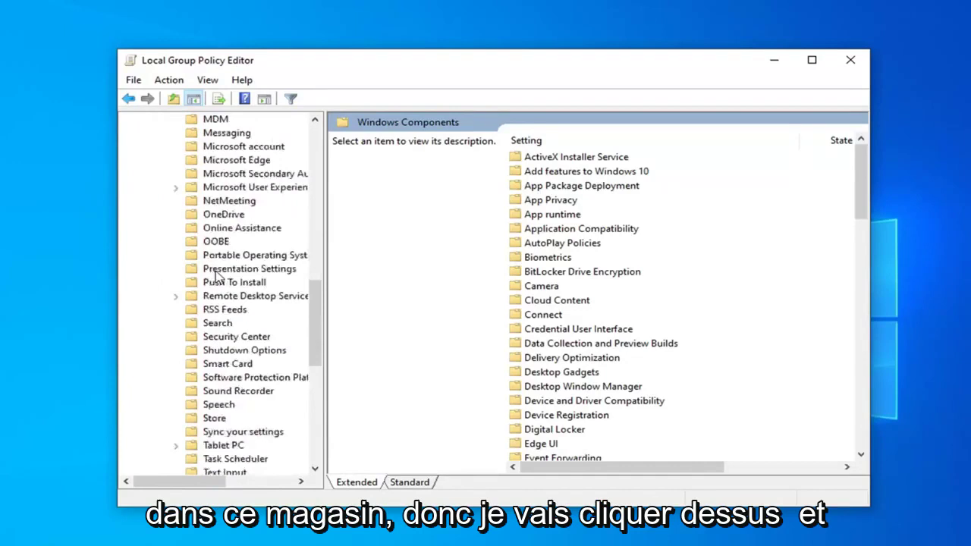
left_click(204, 382)
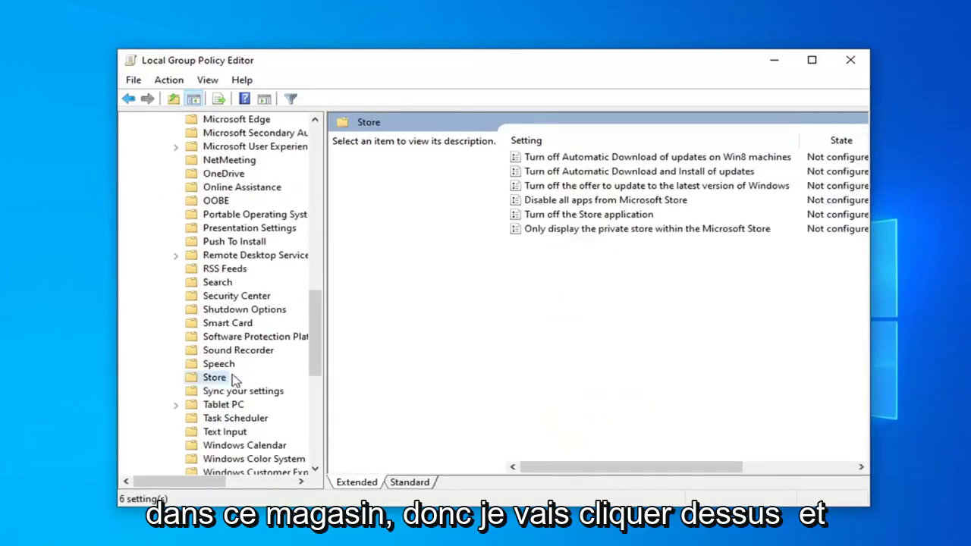
Step: Set the "Turn off the Store application" policy to Enabled, save it, and close the Local Group Policy Editor
left_click(543, 217)
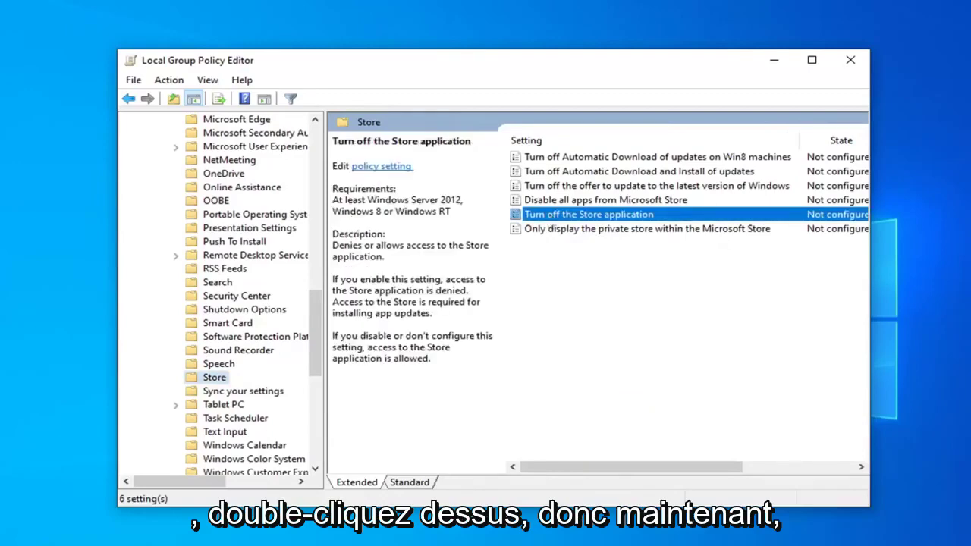
double_click(543, 216)
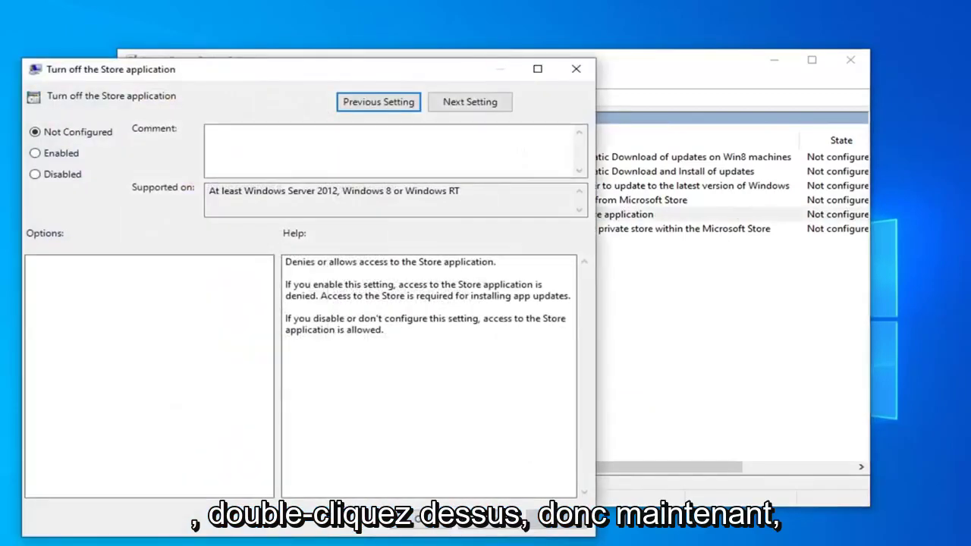
left_click_drag(402, 73, 603, 49)
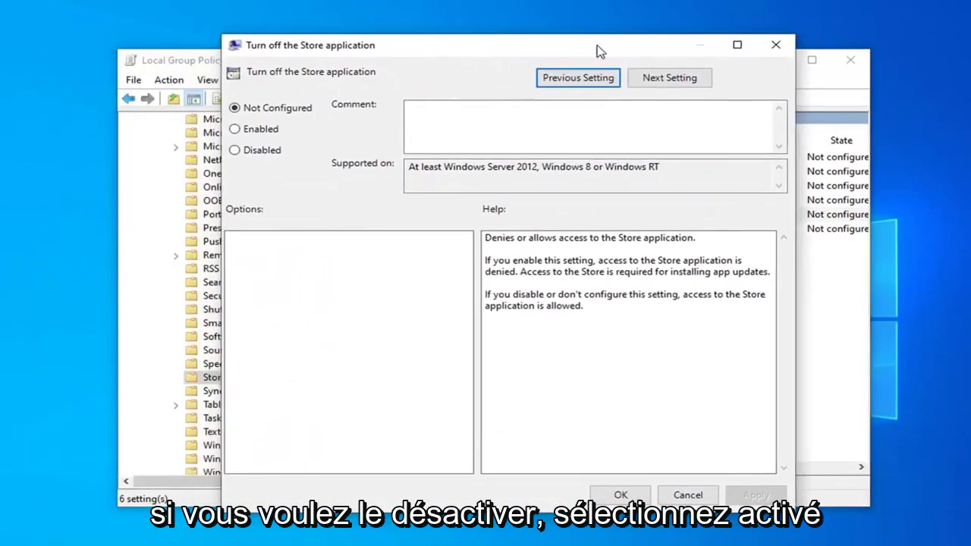
left_click(252, 133)
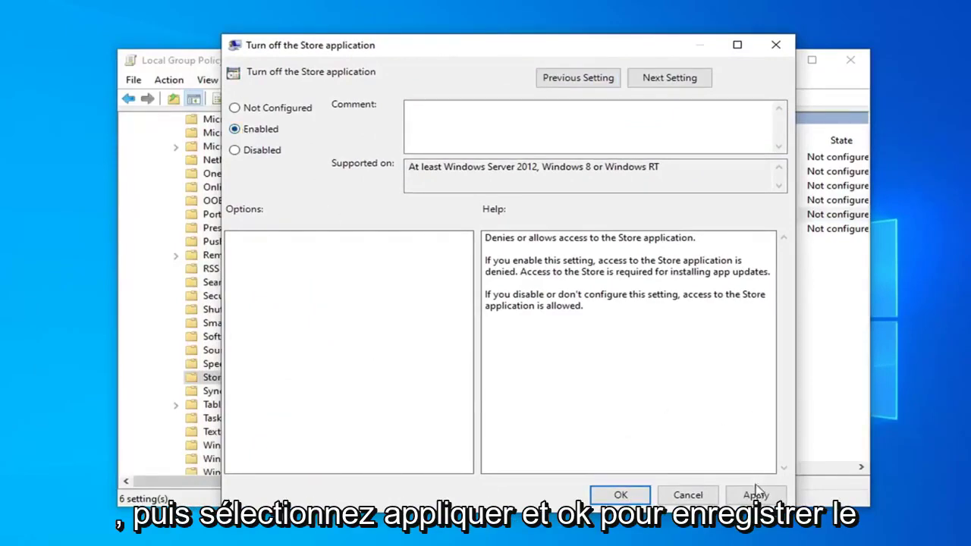
left_click(756, 495)
left_click(620, 494)
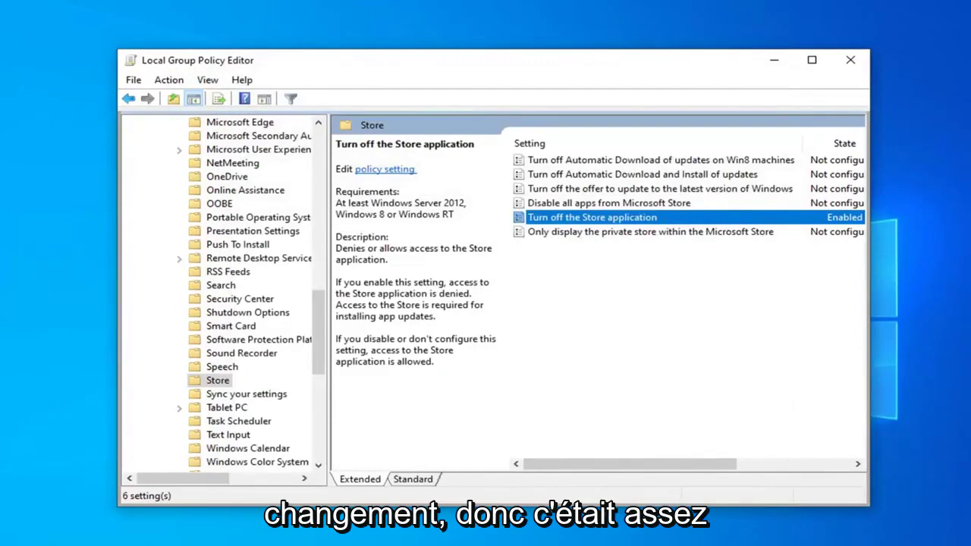
left_click(850, 67)
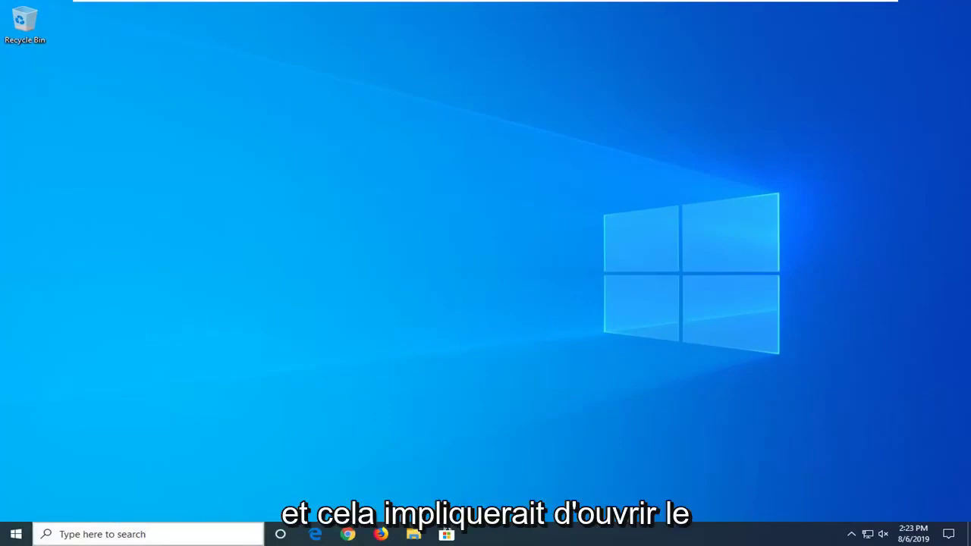
Step: Search for "regedit", run the Registry Editor as administrator and allow it to make changes
left_click(16, 536)
type("regedit")
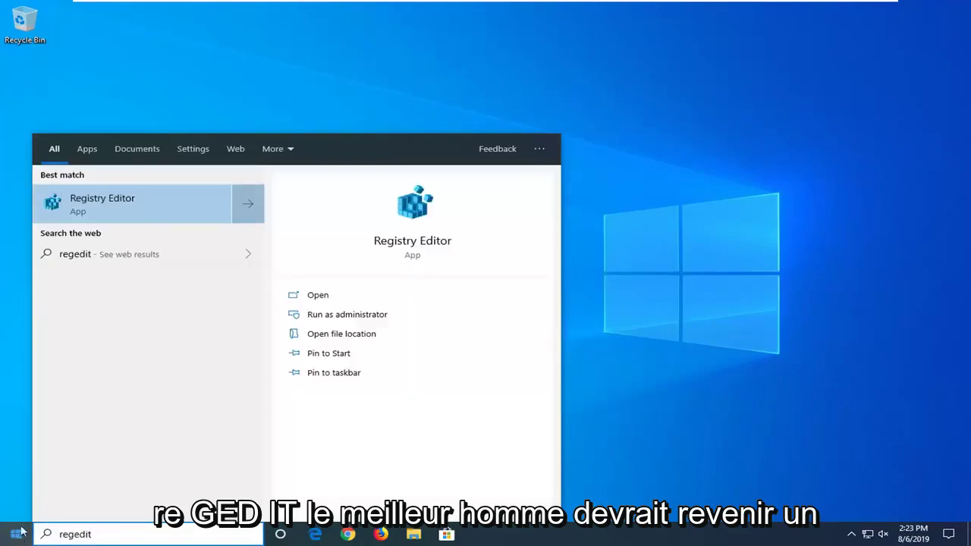
right_click(108, 210)
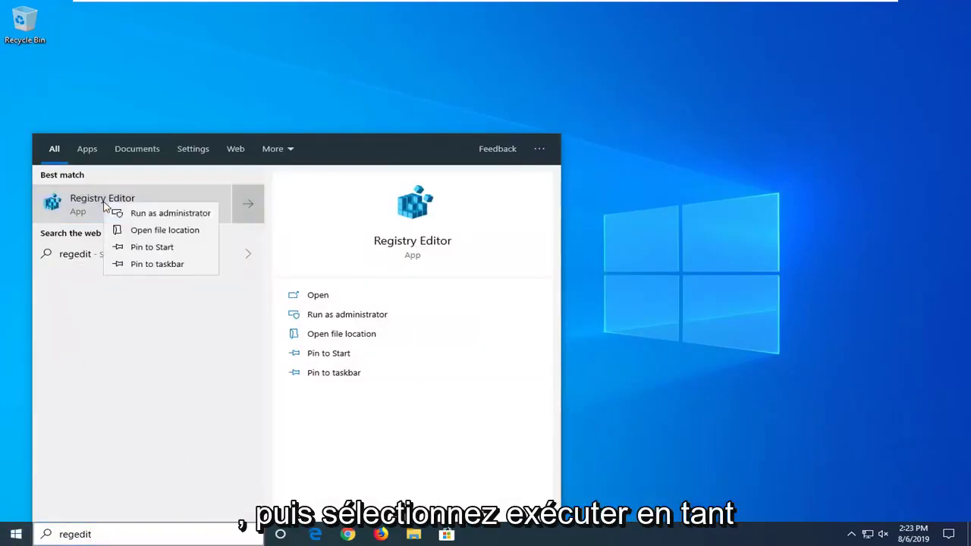
left_click(141, 216)
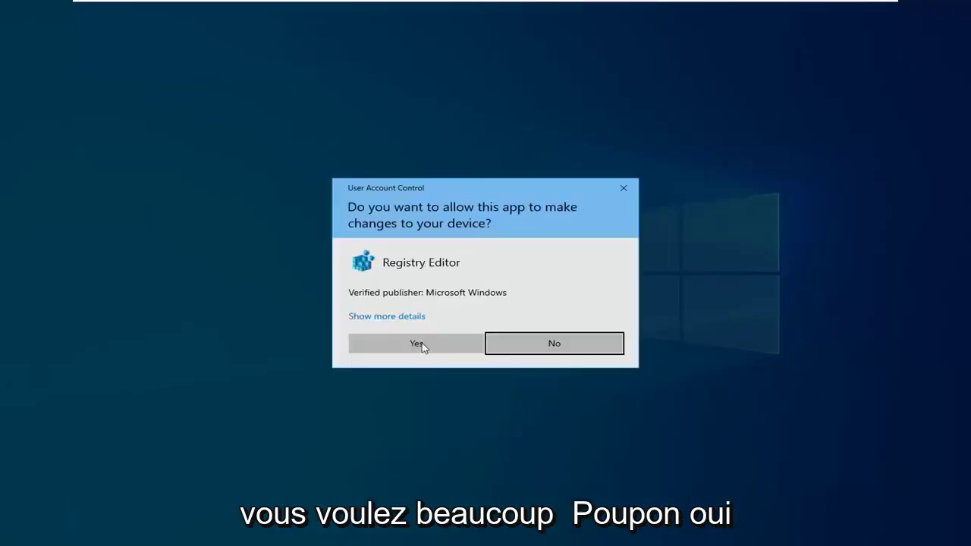
left_click(418, 342)
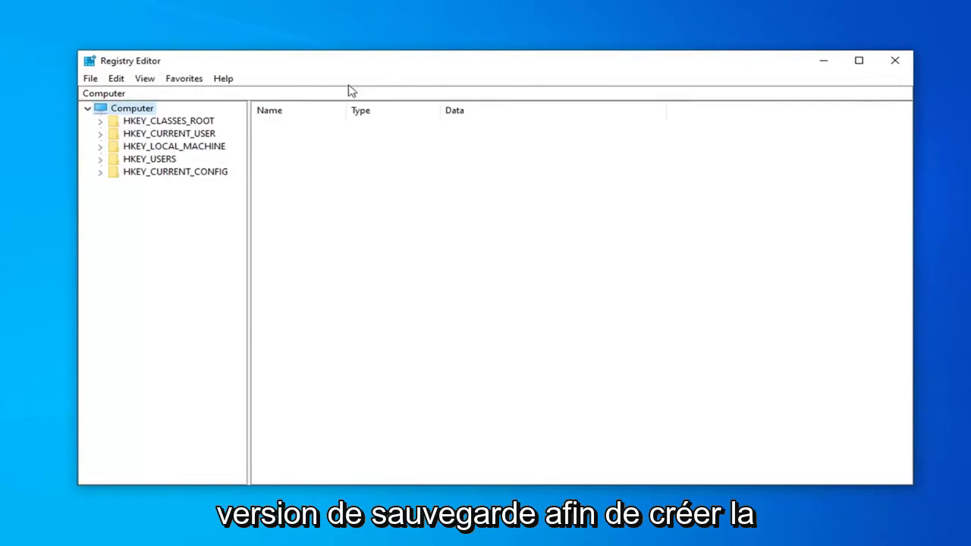
left_click(91, 79)
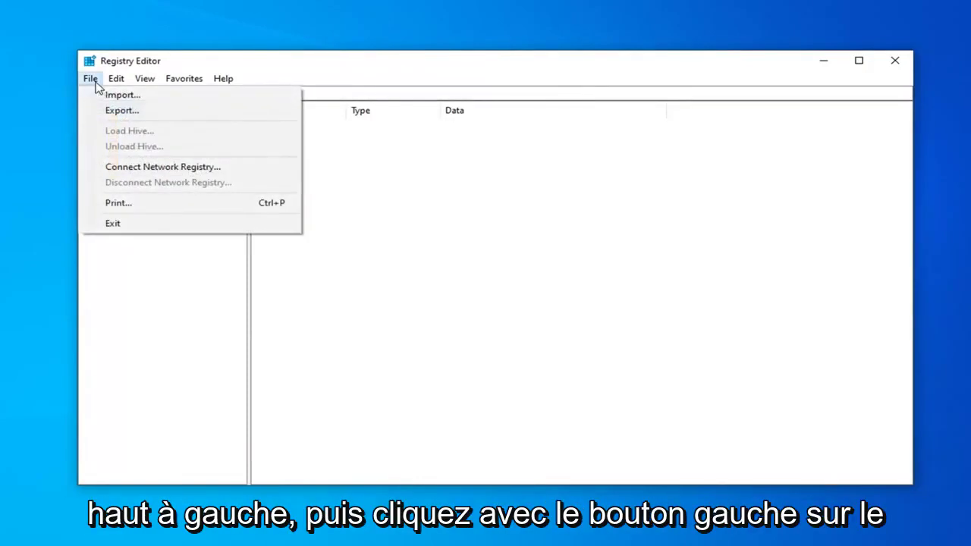
left_click(114, 112)
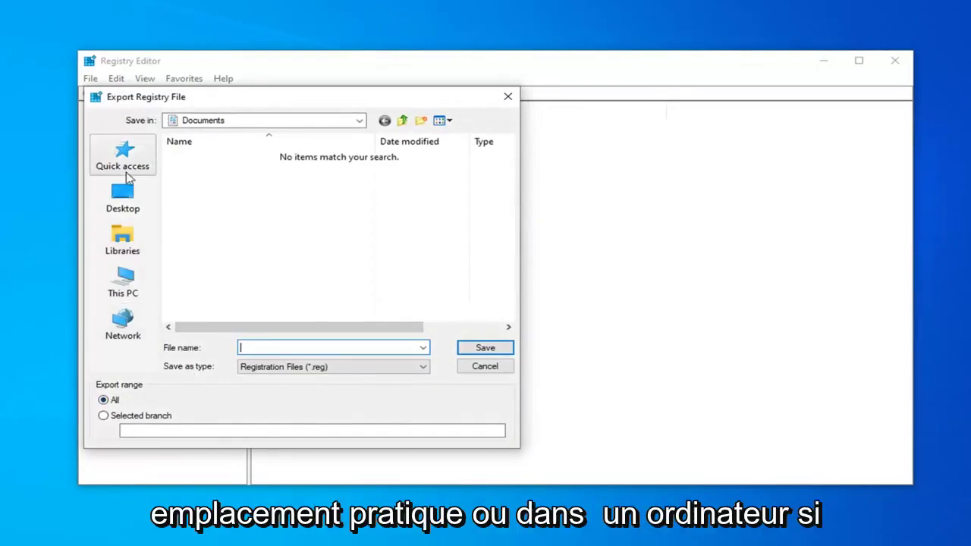
left_click(486, 367)
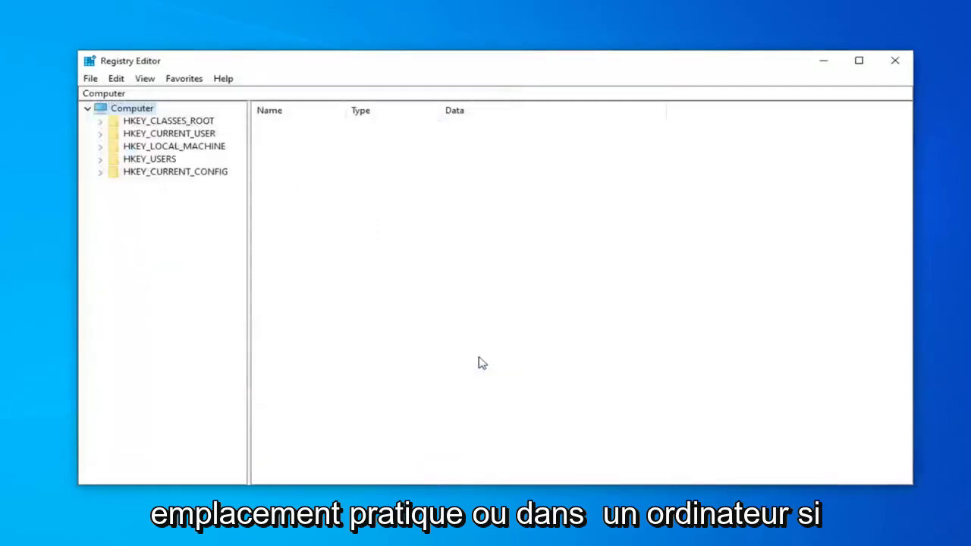
left_click(89, 79)
left_click(110, 95)
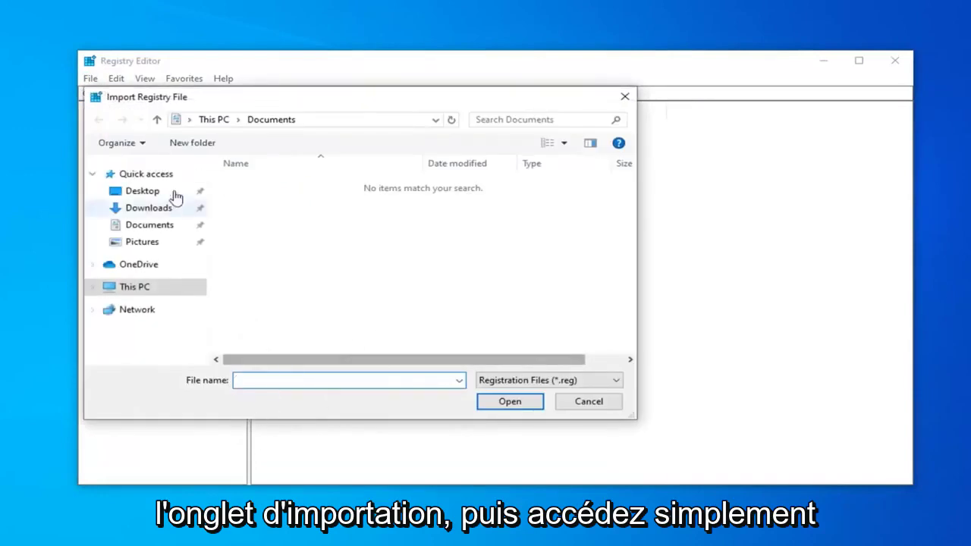
left_click(131, 193)
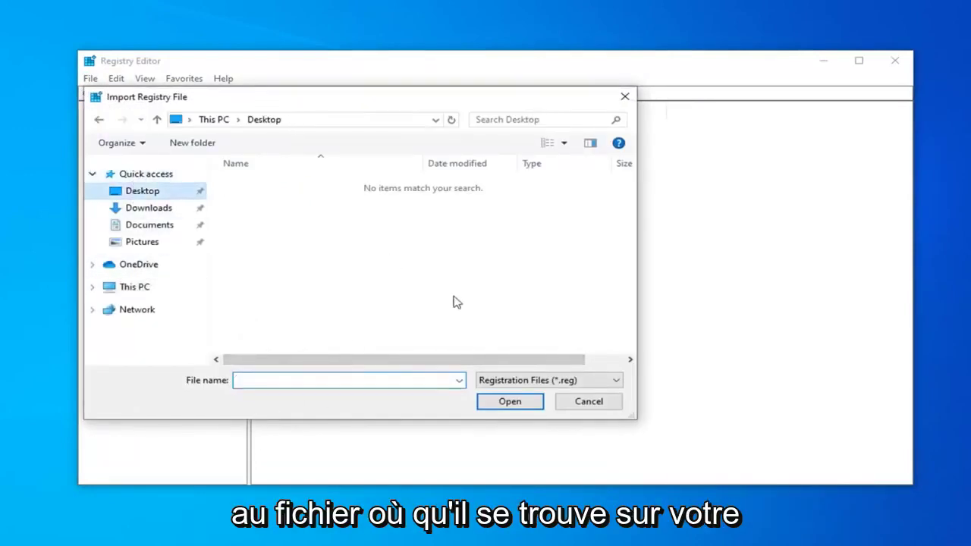
left_click(601, 403)
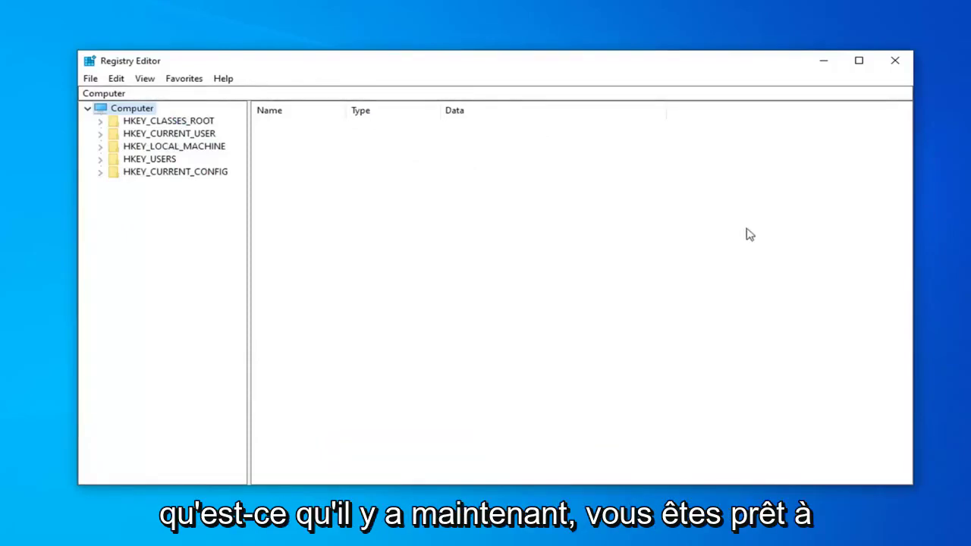
Step: Go to the registry key HKEY_LOCAL_MACHINE\SOFTWARE\Policies\Microsoft\WindowsStore, widening the key tree
left_click(182, 147)
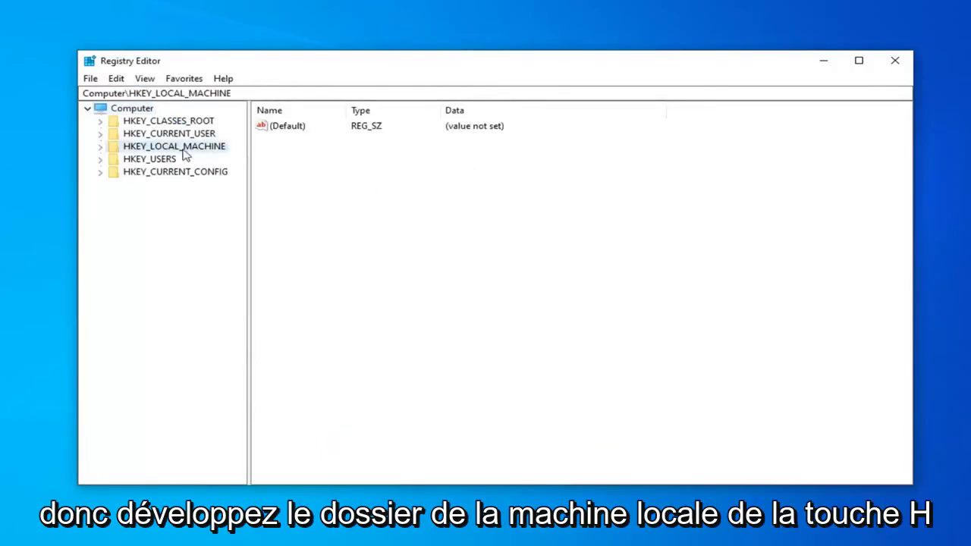
left_click(100, 146)
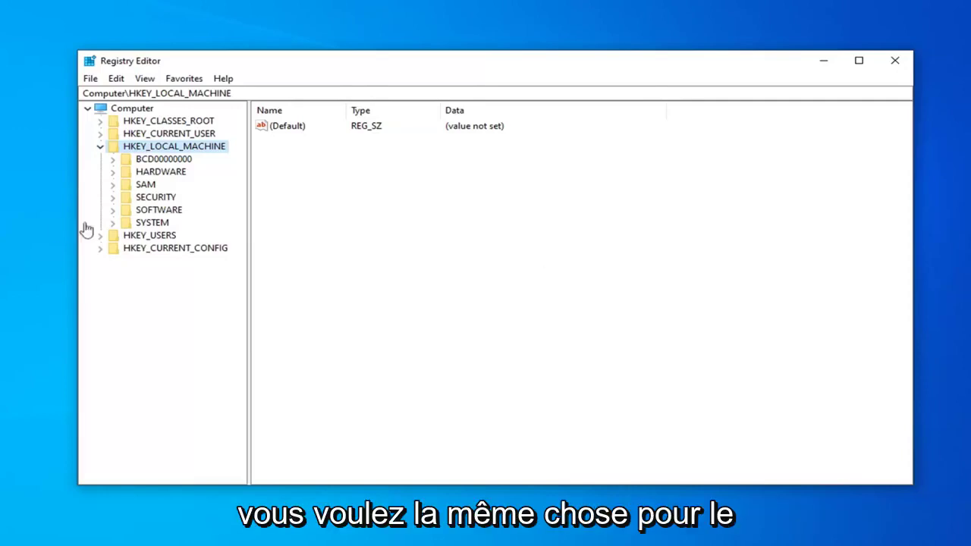
left_click(112, 210)
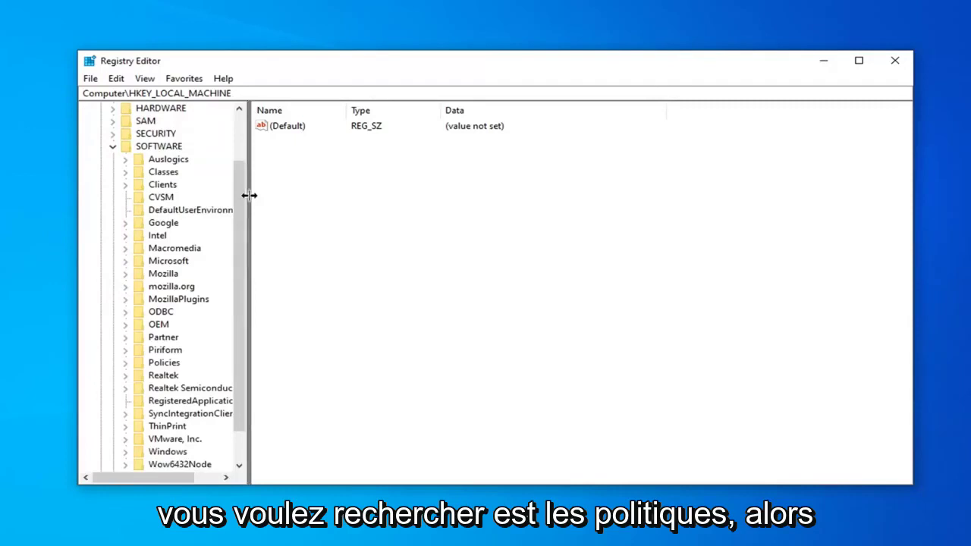
left_click_drag(250, 196, 338, 210)
left_click(164, 363)
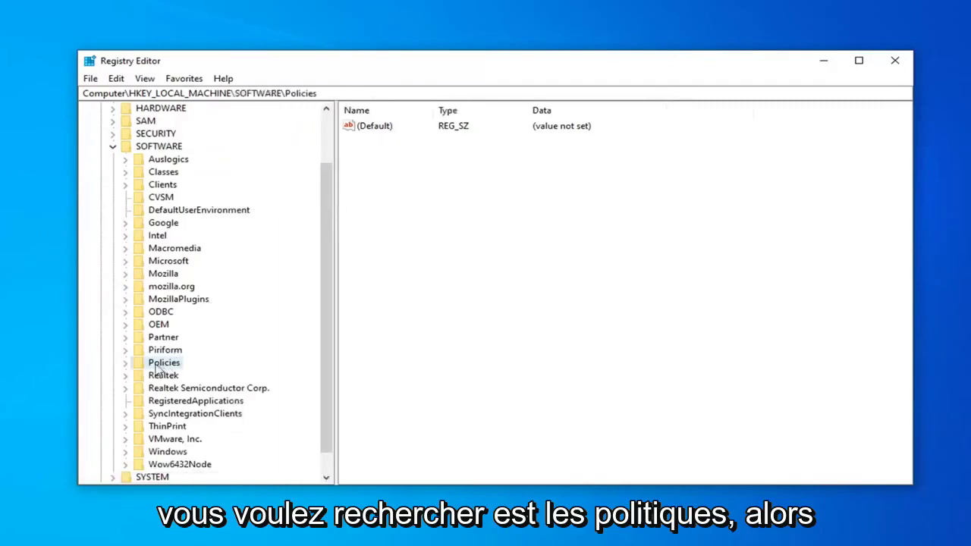
left_click(126, 363)
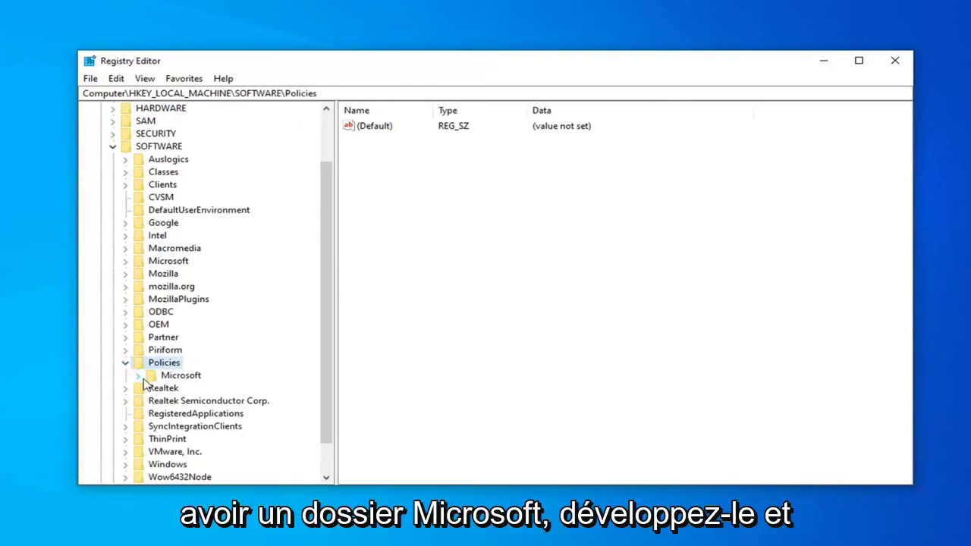
left_click(140, 377)
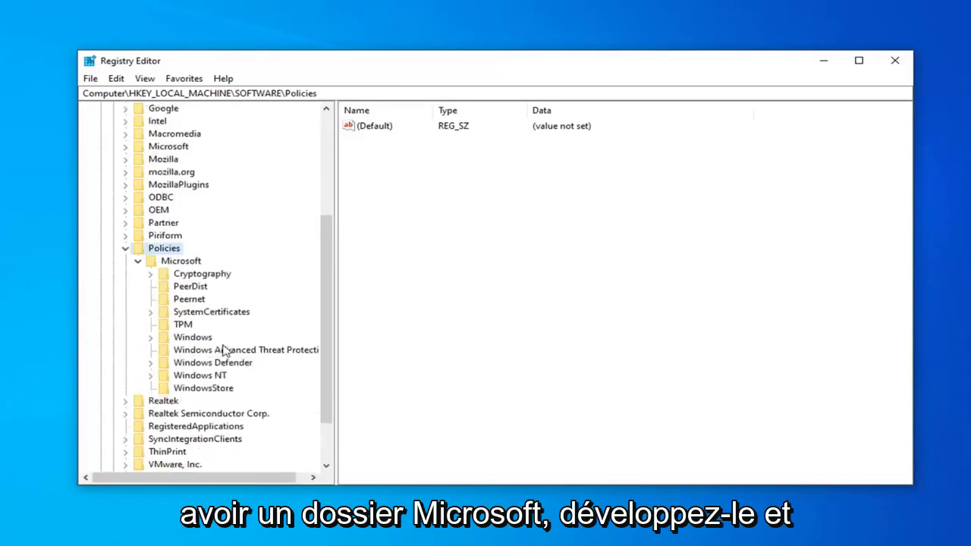
left_click(199, 388)
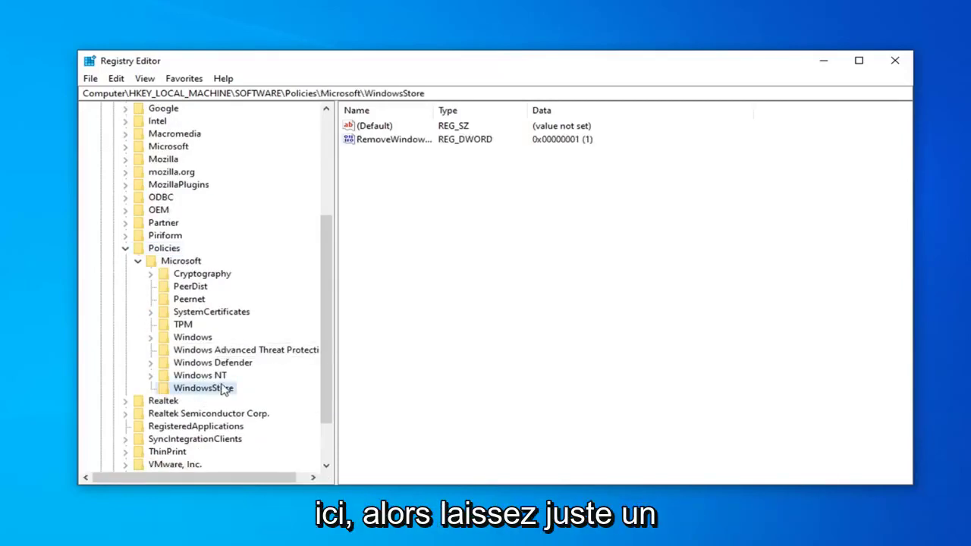
Step: Widen the value name column and delete the existing RemoveWindowsStore value from the WindowsStore key
left_click_drag(434, 110, 499, 113)
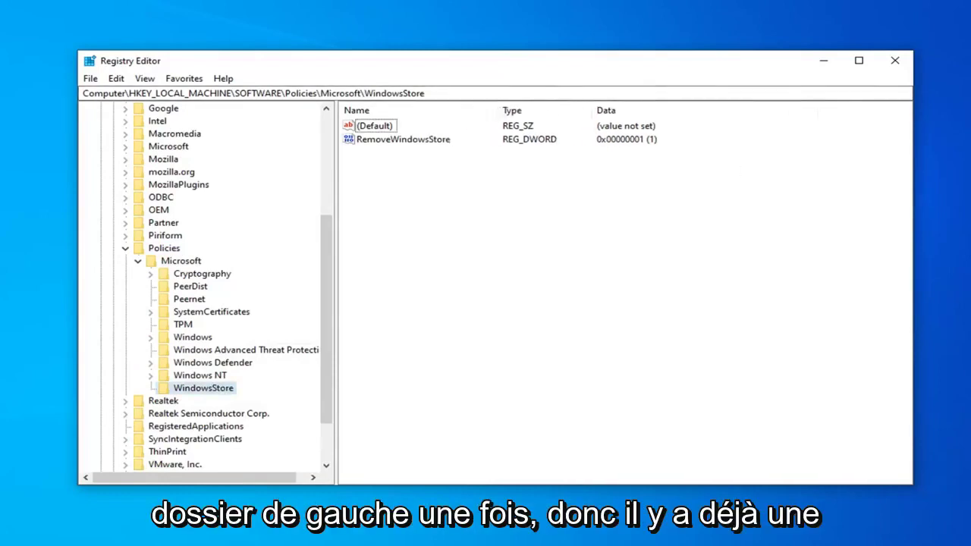
left_click(392, 143)
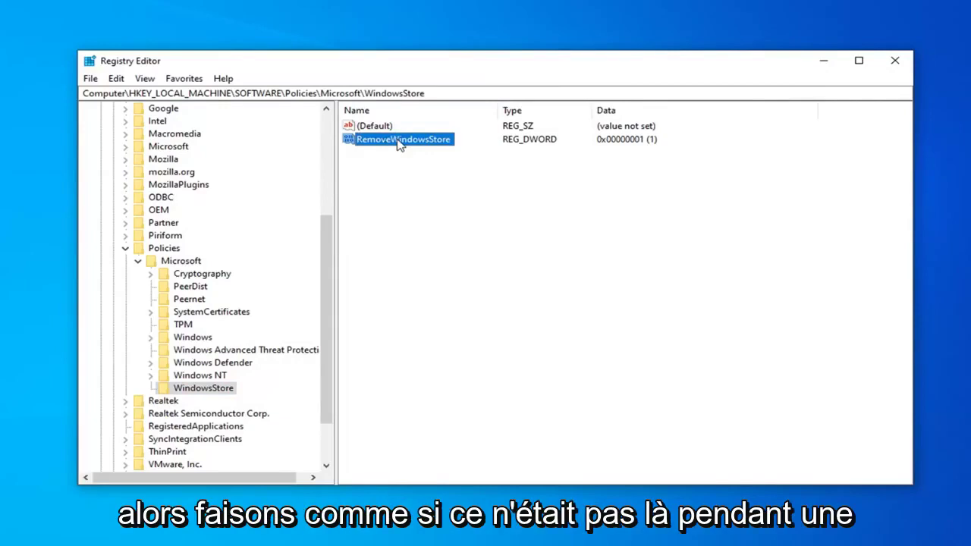
key("Delete")
left_click(616, 267)
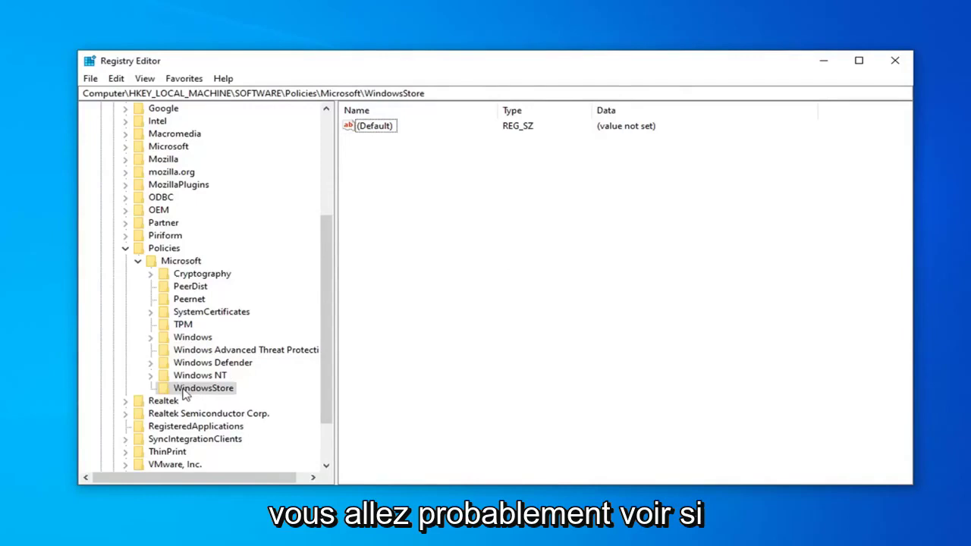
Step: Create a new DWORD (32-bit) value named RemoveWindowsStore in the WindowsStore key
right_click(387, 172)
mouse_move(414, 180)
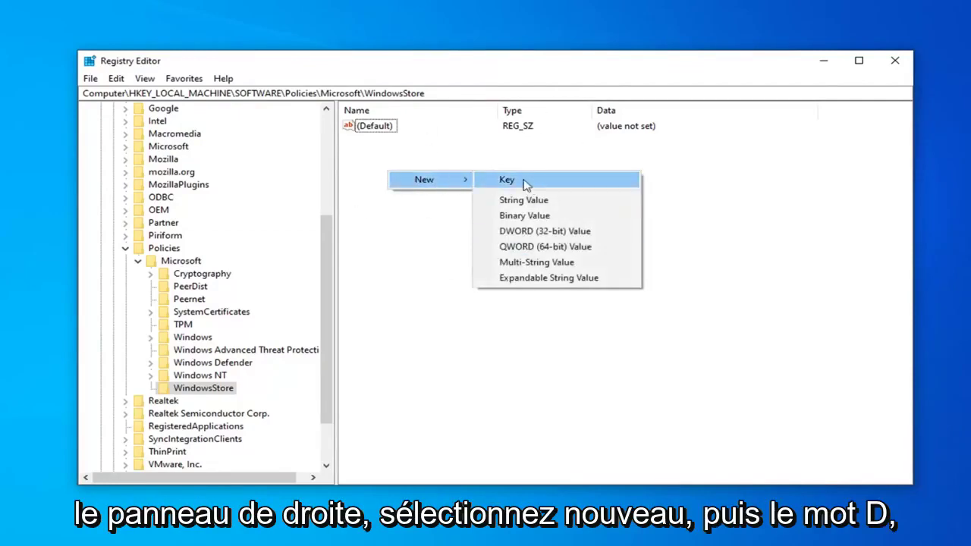
left_click(523, 237)
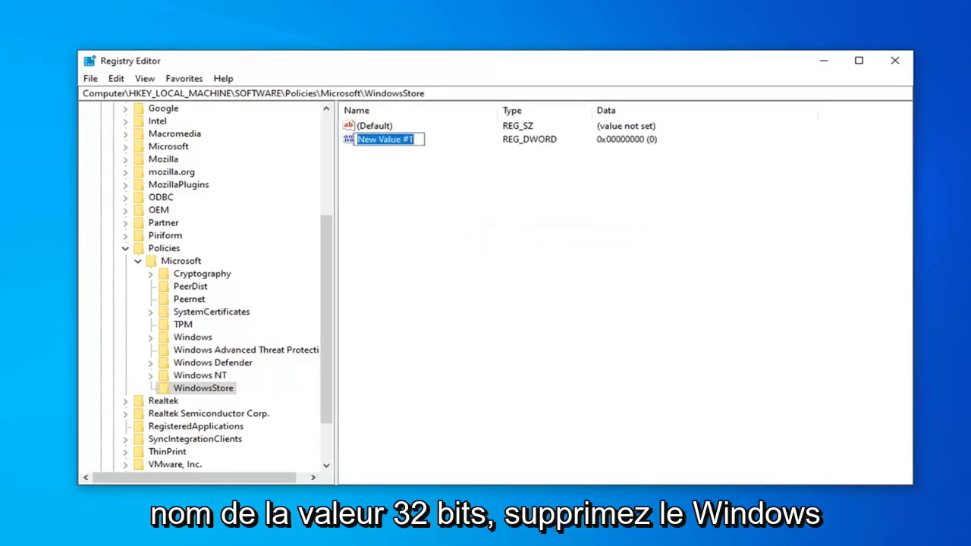
type("RemoveW")
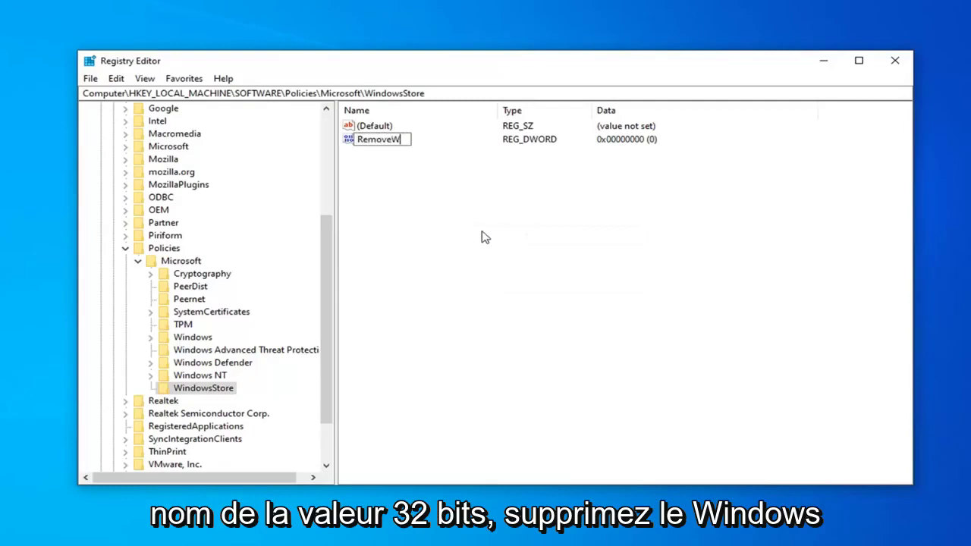
type("indowsStore")
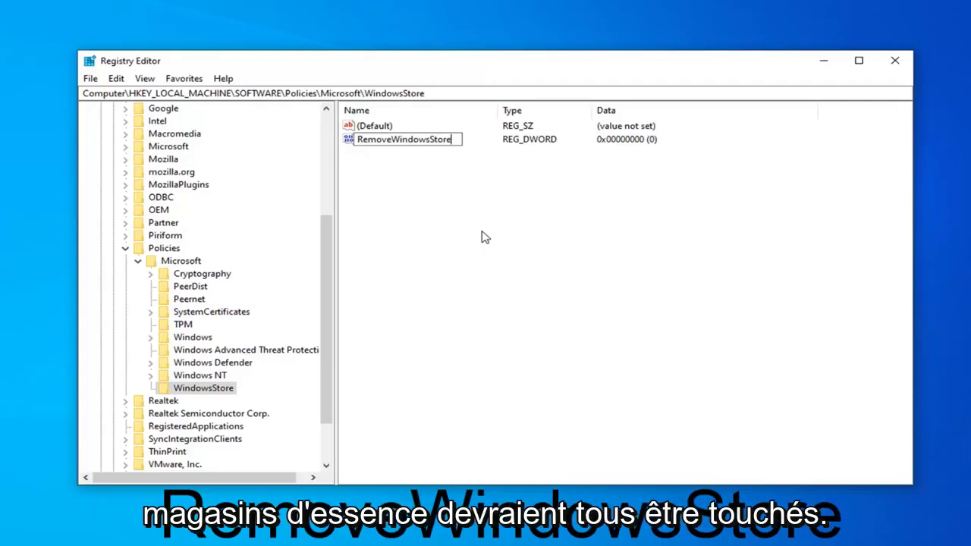
key("Return")
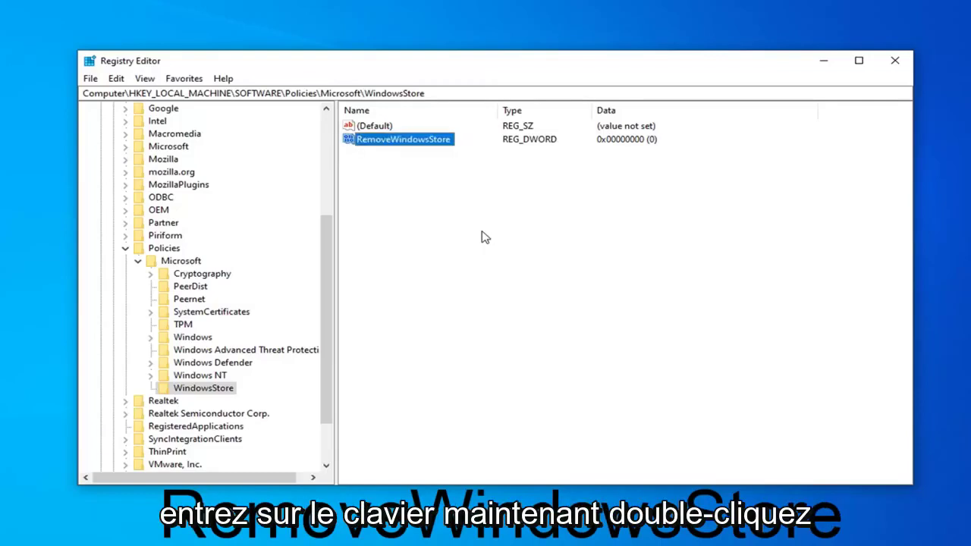
Step: Set the value data of RemoveWindowsStore to 1 with the hexadecimal base
double_click(427, 146)
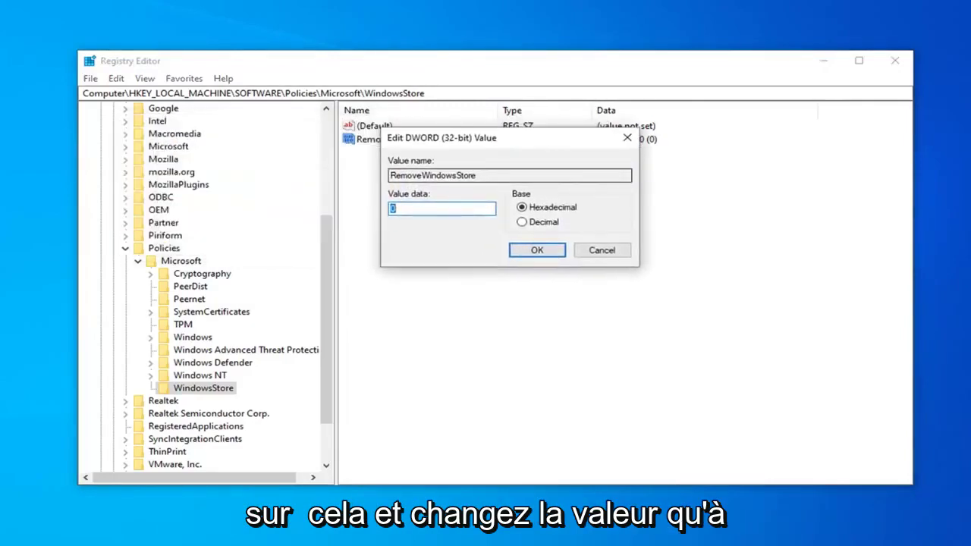
type("1")
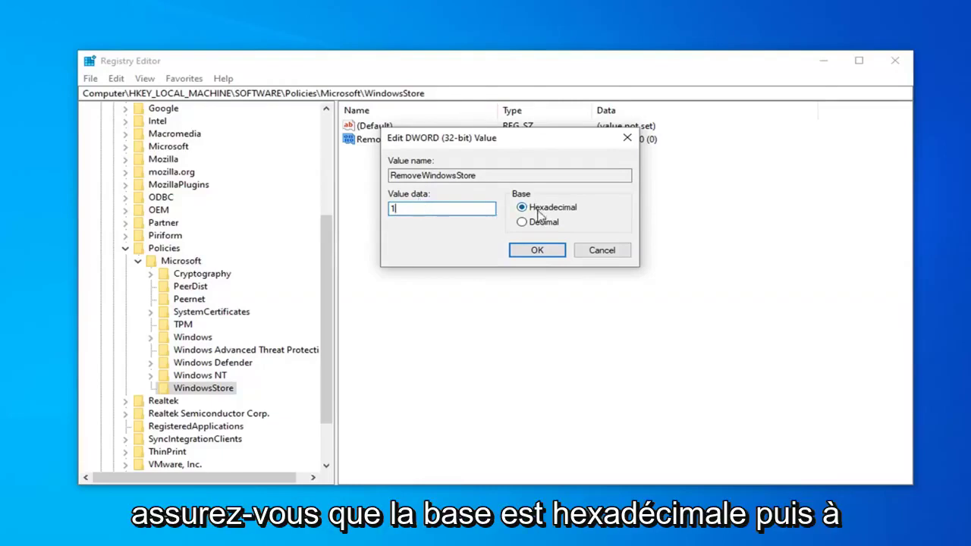
left_click(539, 253)
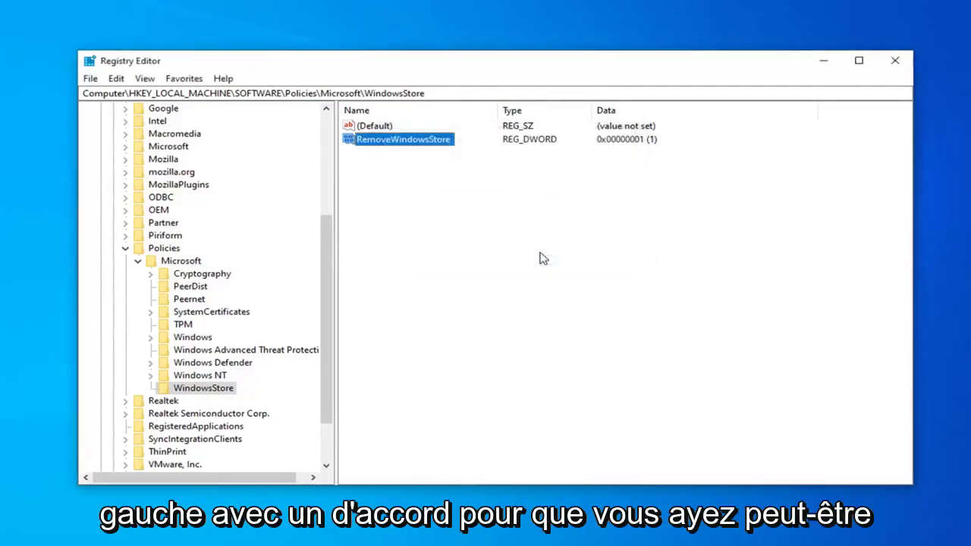
left_click(437, 230)
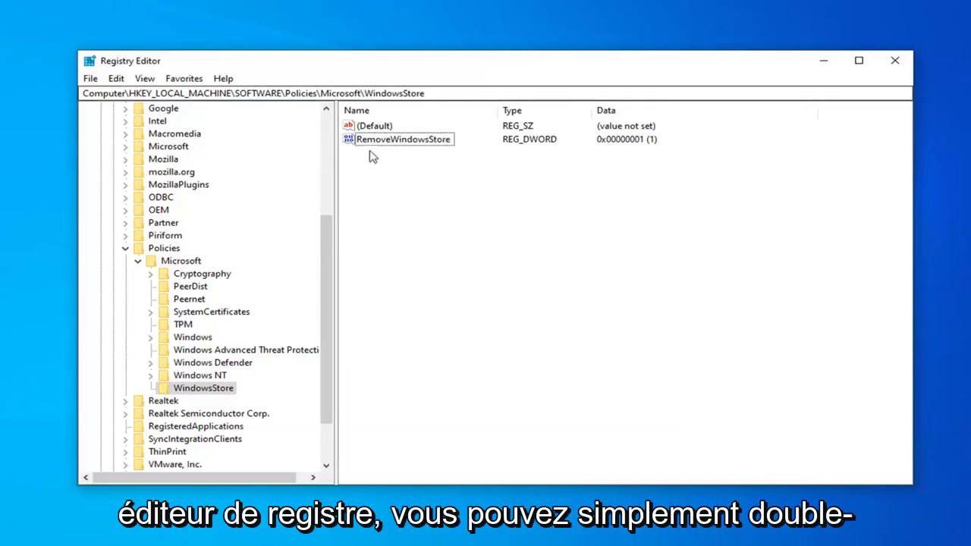
Step: Set the value data of RemoveWindowsStore to 0 and close the Registry Editor
left_click(393, 142)
double_click(392, 143)
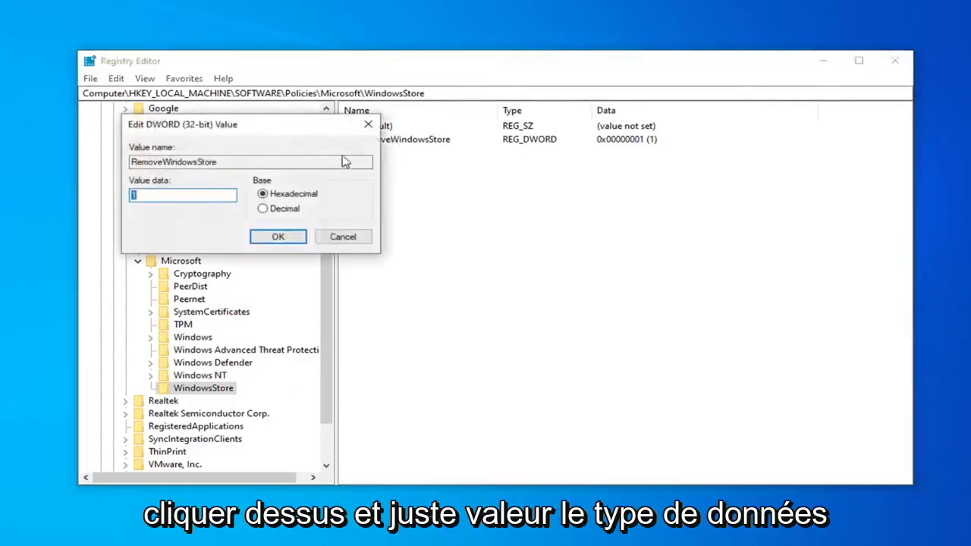
type("0")
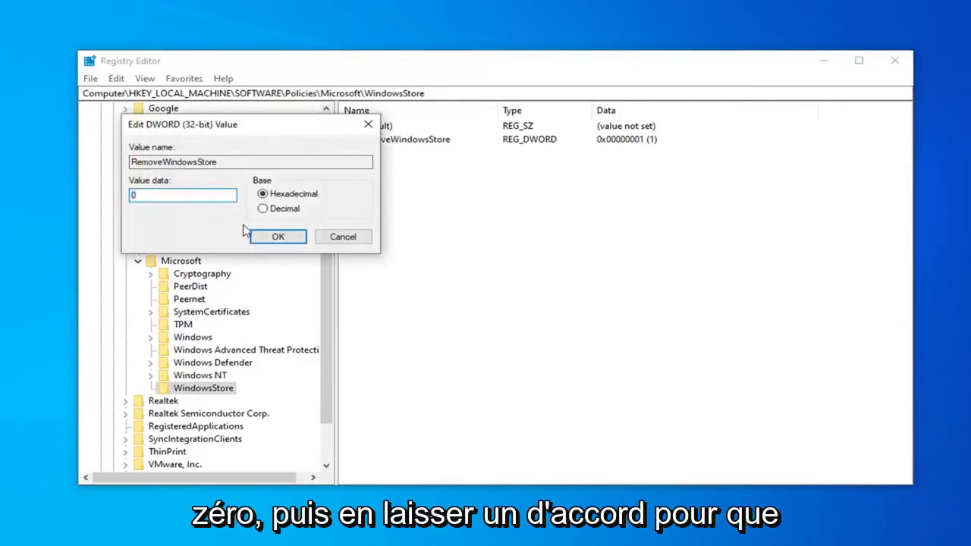
left_click(278, 236)
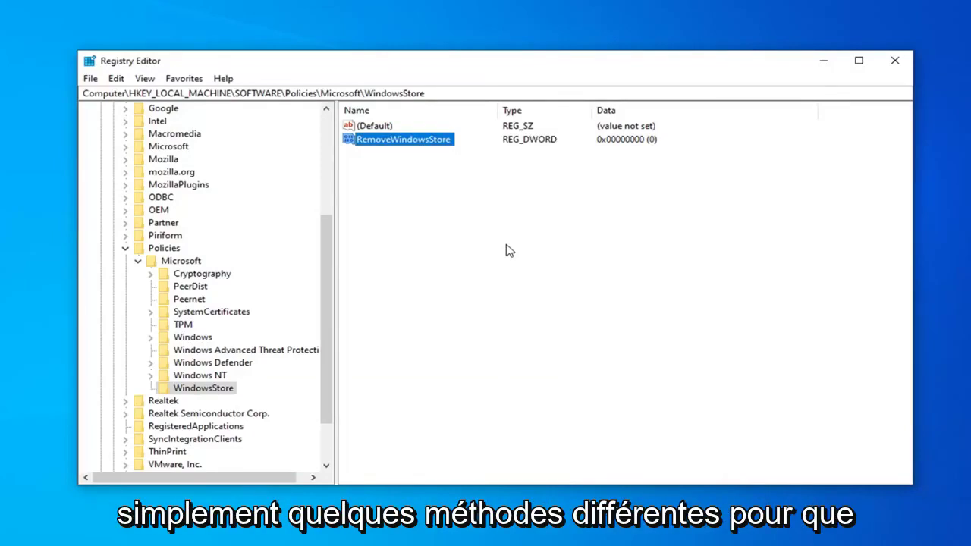
left_click(438, 230)
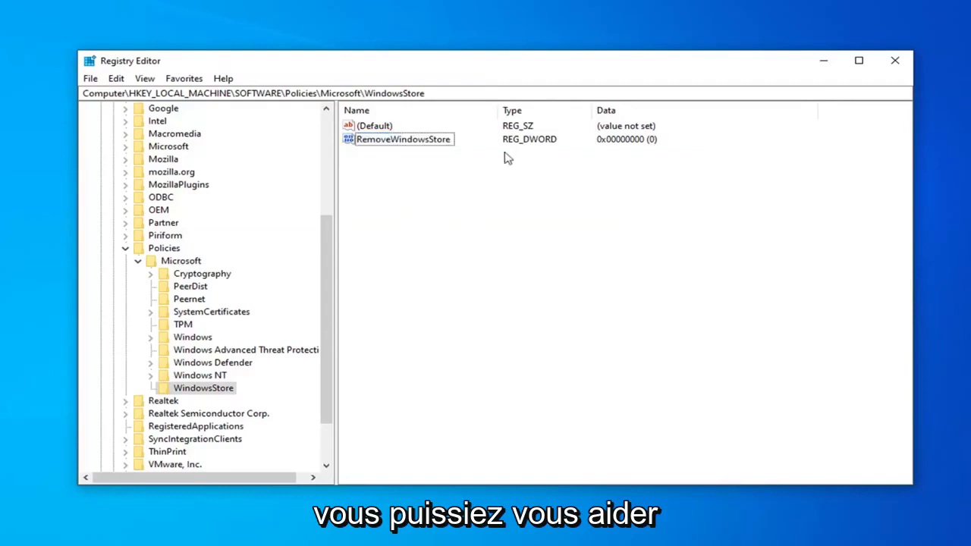
left_click(895, 62)
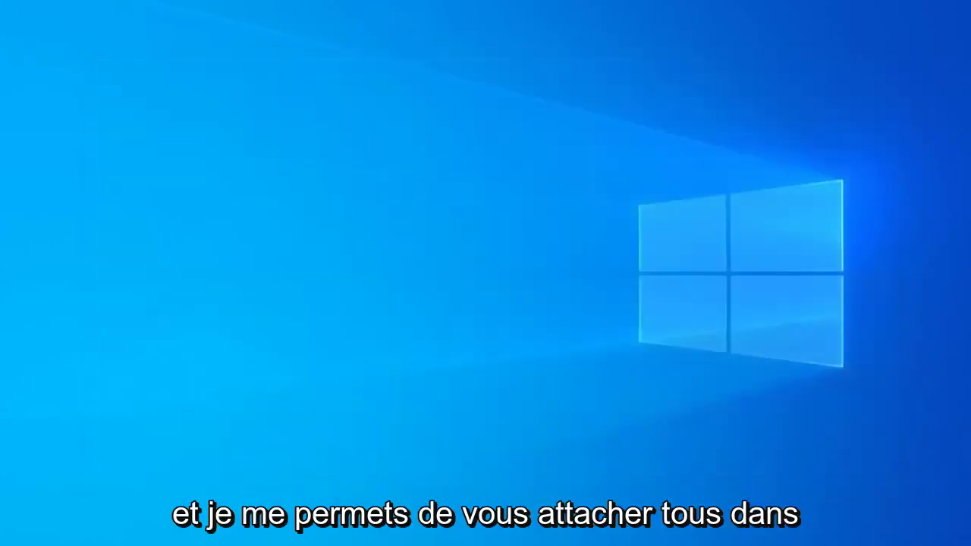